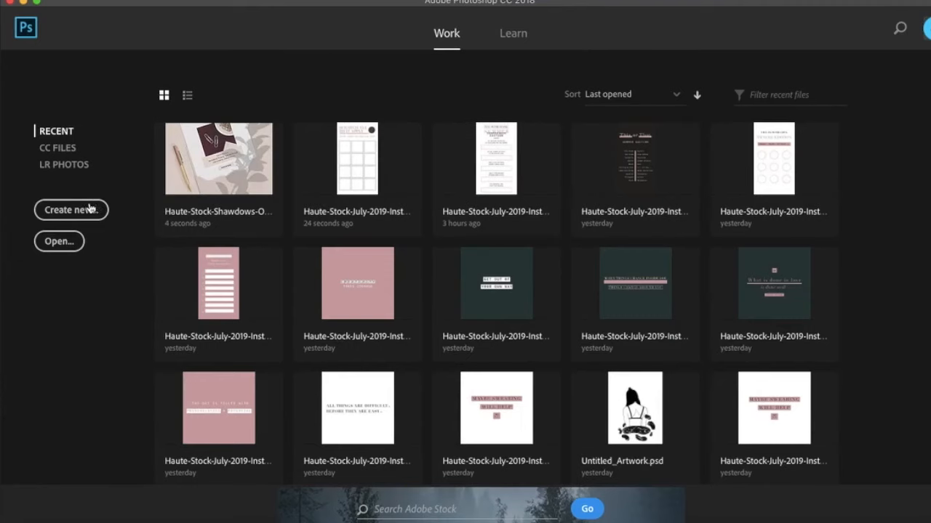
Create a new landscape document 560 pixels wide with a custom height, based on the Instagram Stories preset.
{"action": "left_click", "coordinate": [90, 209]}
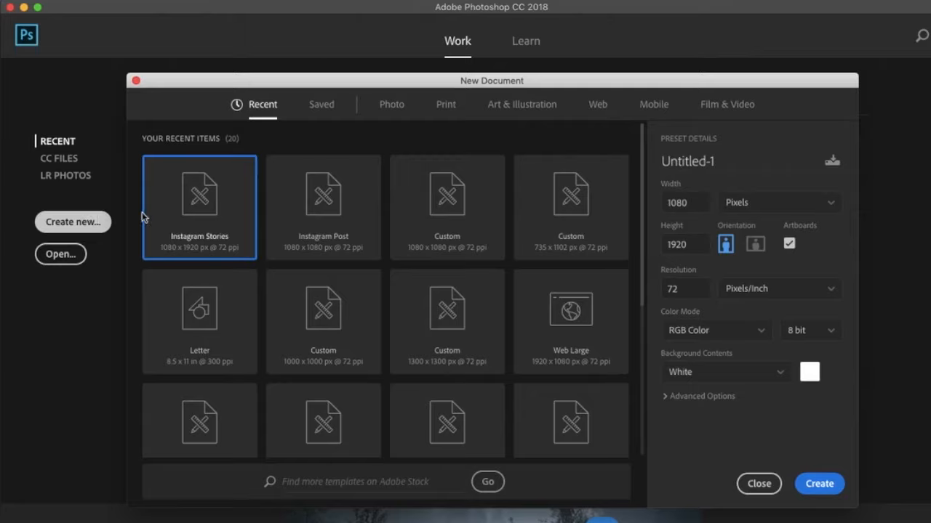
{"action": "double_click", "coordinate": [697, 204]}
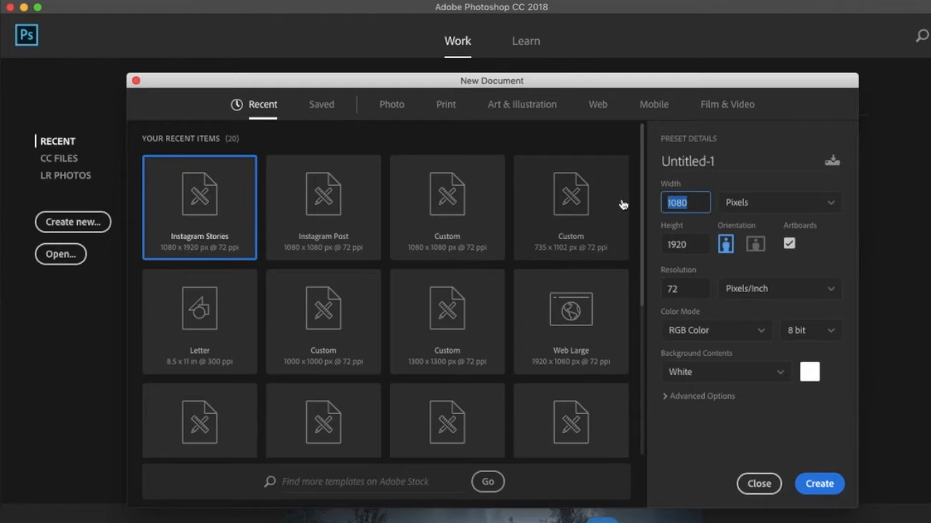
{"action": "key", "text": "BackSpace"}
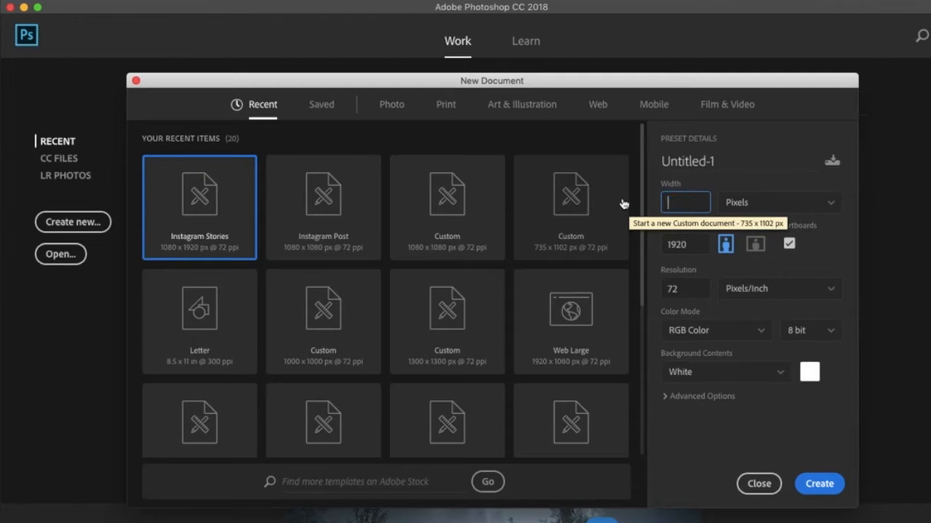
{"action": "key", "text": "Tab"}
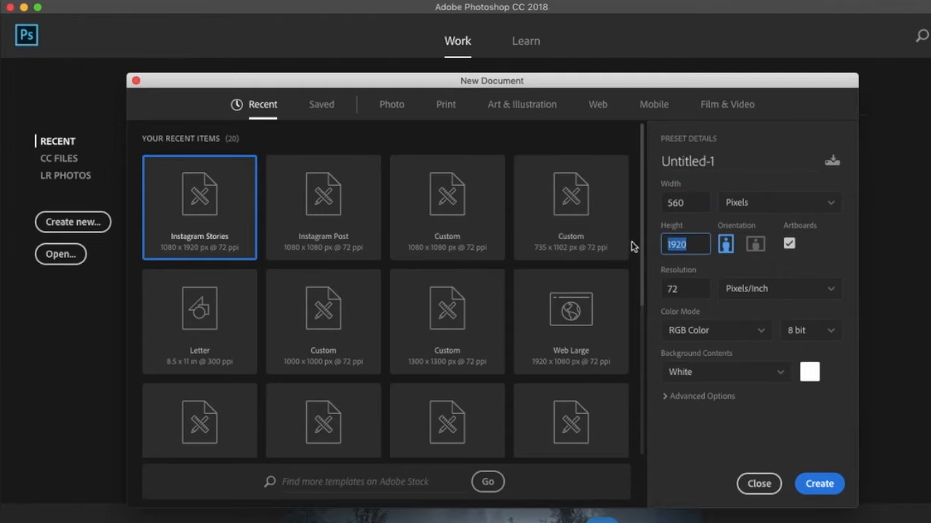
{"action": "key", "text": "BackSpace"}
{"action": "left_click", "coordinate": [819, 483]}
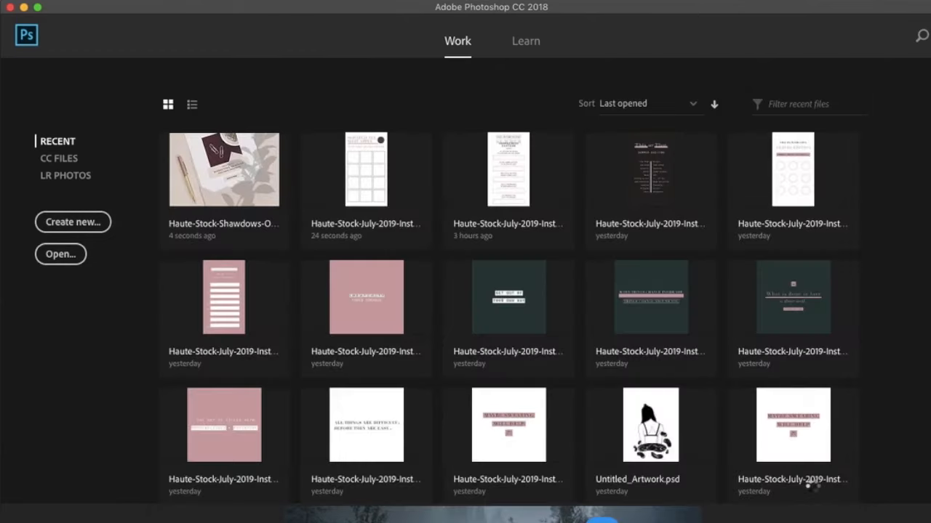
Place the photo haute-stock-photography-blush-wine-collection-final-21 from the 39-Blush & Wine folder against the artboard's left edge.
{"action": "left_click", "coordinate": [859, 521]}
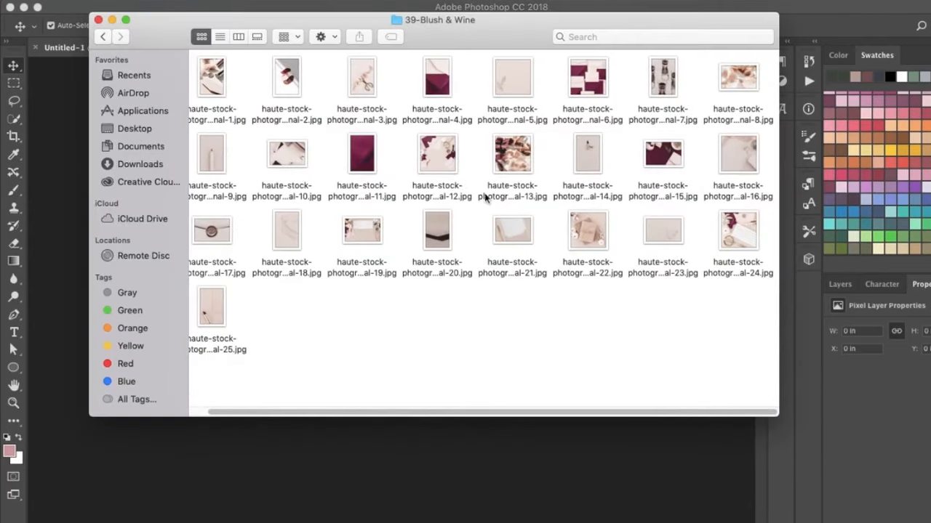
{"action": "left_click_drag", "start_coordinate": [514, 230], "coordinate": [429, 466]}
{"action": "left_click_drag", "start_coordinate": [466, 356], "coordinate": [435, 353]}
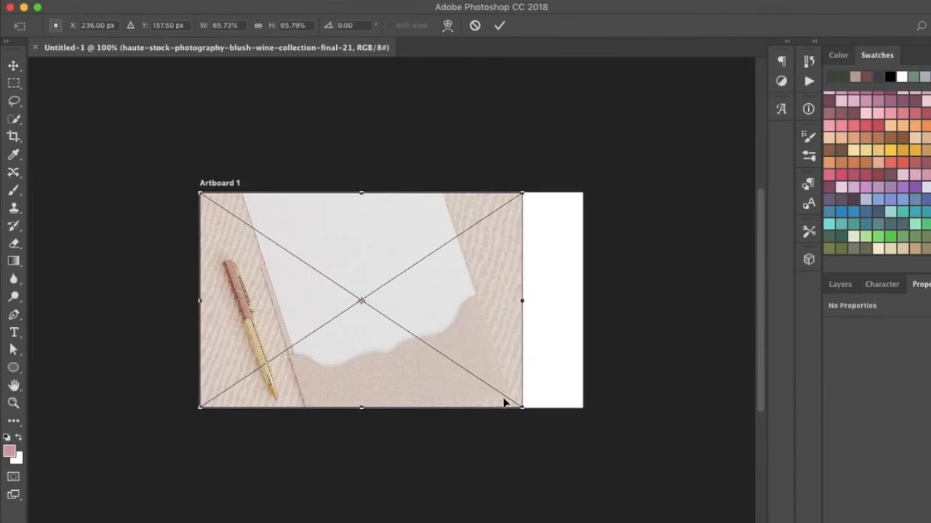
Scale the placed photo to about 78.7% so it spans the artboard's width, and shift it upward.
{"action": "left_click_drag", "start_coordinate": [522, 408], "coordinate": [588, 450]}
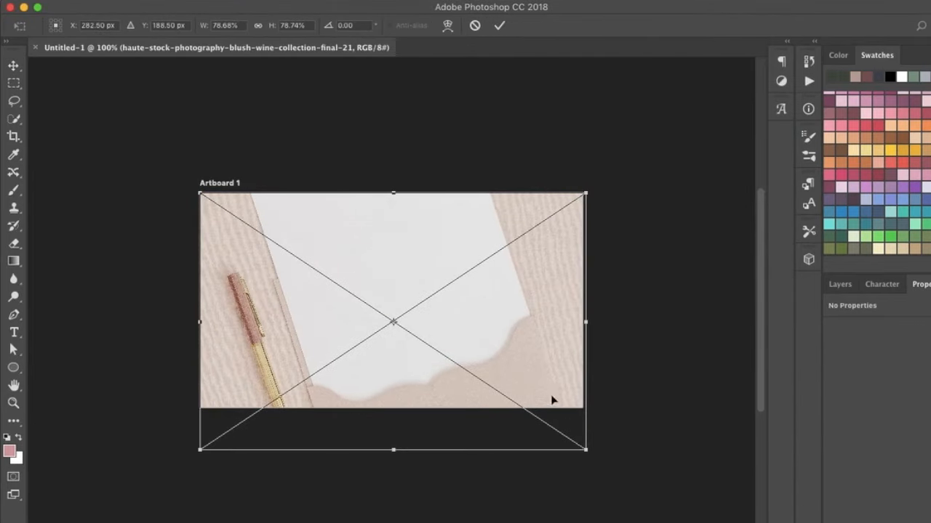
{"action": "key", "text": "Up"}
{"action": "key", "text": "Up"}
{"action": "key", "text": "Up"}
{"action": "key", "text": "Up"}
{"action": "key", "text": "Up"}
{"action": "key", "text": "Up"}
{"action": "key", "text": "Up"}
{"action": "key", "text": "Up"}
{"action": "key", "text": "Up"}
{"action": "key", "text": "Up"}
{"action": "key", "text": "Up"}
{"action": "key", "text": "Up"}
{"action": "key", "text": "Up"}
{"action": "key", "text": "Up"}
{"action": "key", "text": "Up"}
{"action": "key", "text": "Up"}
{"action": "key", "text": "Up"}
{"action": "key", "text": "Up"}
{"action": "key", "text": "Up"}
{"action": "key", "text": "Up"}
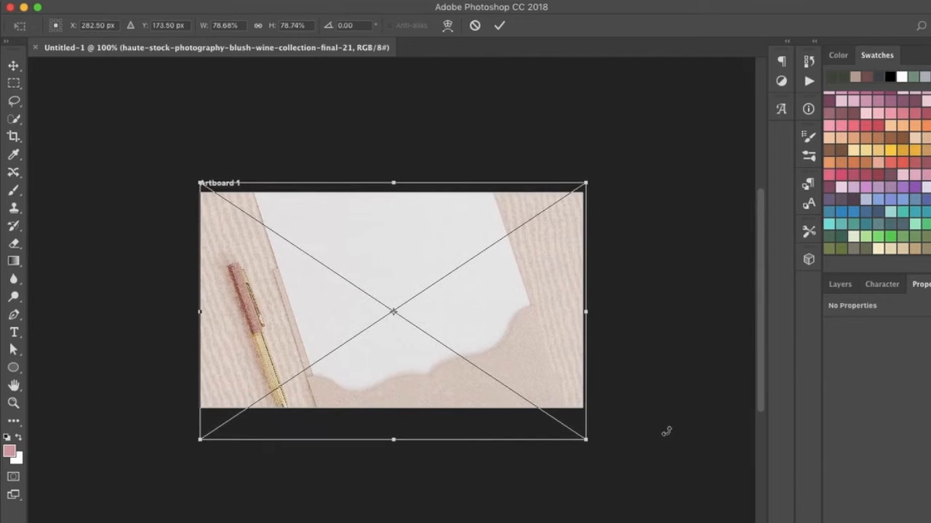
{"action": "key", "text": "Up"}
{"action": "key", "text": "Up"}
{"action": "key", "text": "Up"}
{"action": "key", "text": "Up"}
{"action": "key", "text": "Up"}
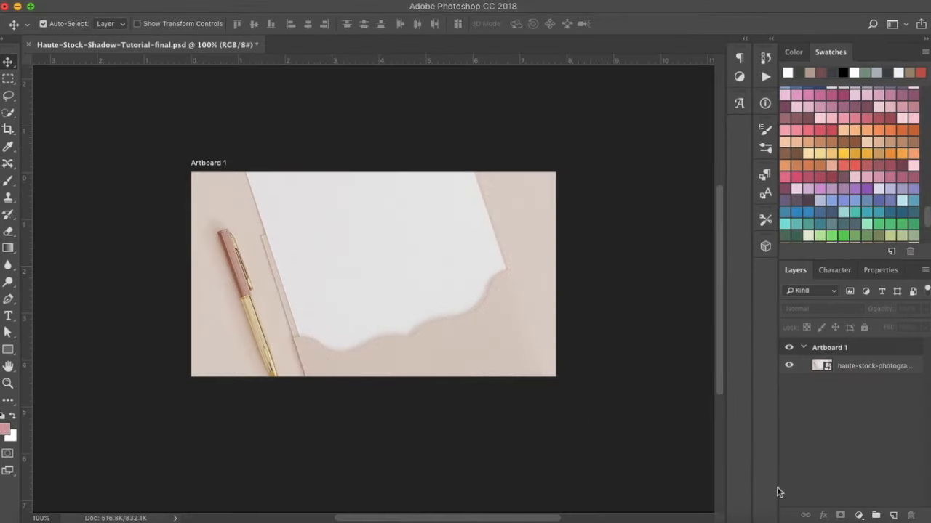
Place shadow 7.png from the july 2019 haute stock graphics folder over the photo's right half, rotated about -22.5 degrees.
{"action": "left_click", "coordinate": [849, 517]}
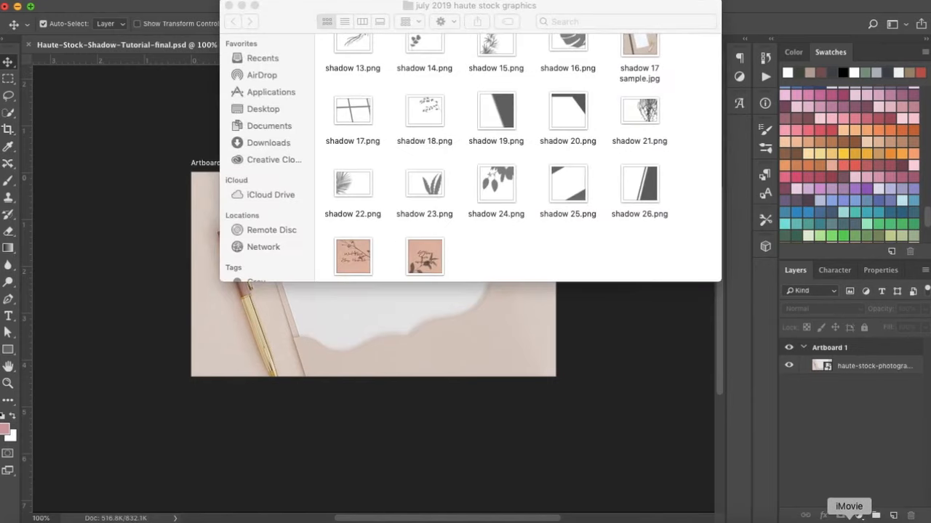
{"action": "scroll", "coordinate": [551, 233], "scroll_direction": "up", "scroll_amount": 10}
{"action": "left_click_drag", "start_coordinate": [568, 135], "coordinate": [448, 338]}
{"action": "left_click_drag", "start_coordinate": [492, 386], "coordinate": [517, 317]}
{"action": "left_click_drag", "start_coordinate": [380, 318], "coordinate": [459, 300]}
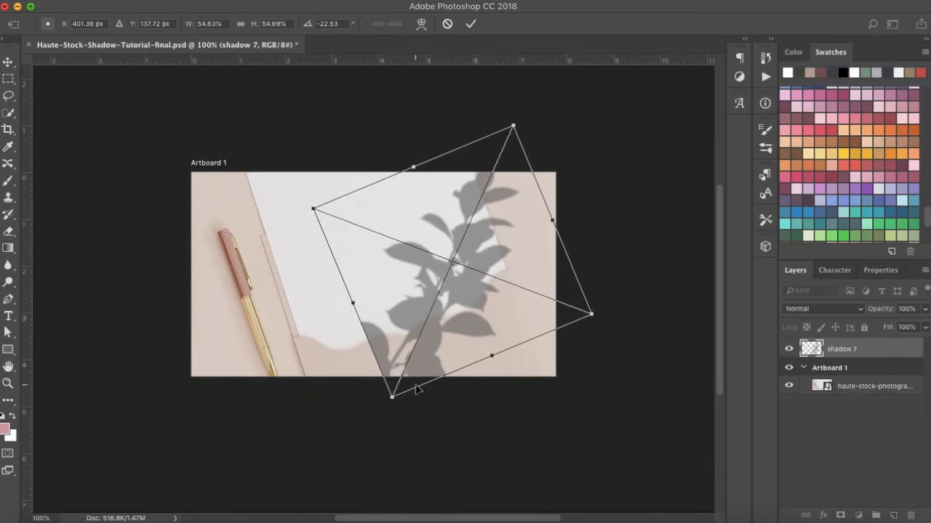
Enlarge the leaf shadow, adjust its rotation and position it along the right side of the artboard.
{"action": "left_click_drag", "start_coordinate": [391, 397], "coordinate": [372, 472]}
{"action": "left_click_drag", "start_coordinate": [640, 397], "coordinate": [633, 366]}
{"action": "left_click_drag", "start_coordinate": [454, 335], "coordinate": [480, 332]}
{"action": "key", "text": "Return"}
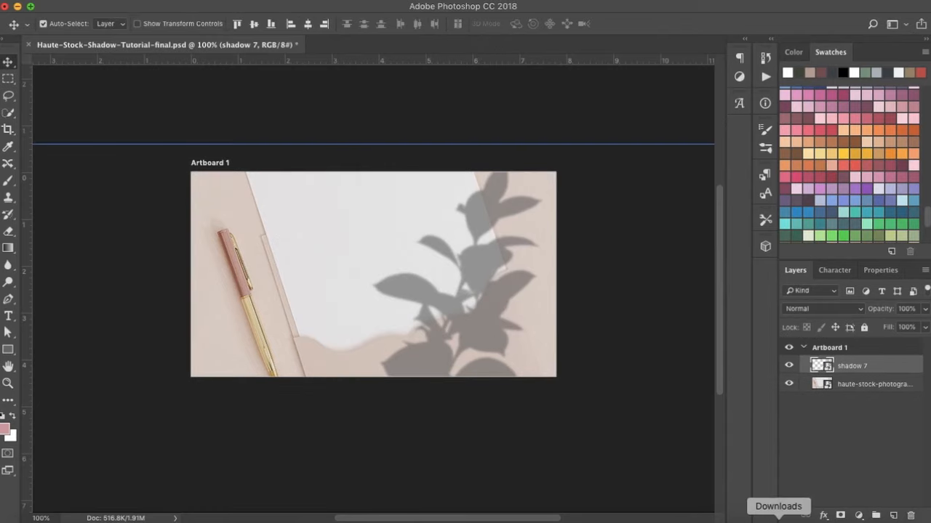
Place MarketingSeminarGraphic in the artboard and rotate and position it to line up with the tilted white paper.
{"action": "left_click", "coordinate": [777, 519]}
{"action": "left_click_drag", "start_coordinate": [618, 124], "coordinate": [345, 221]}
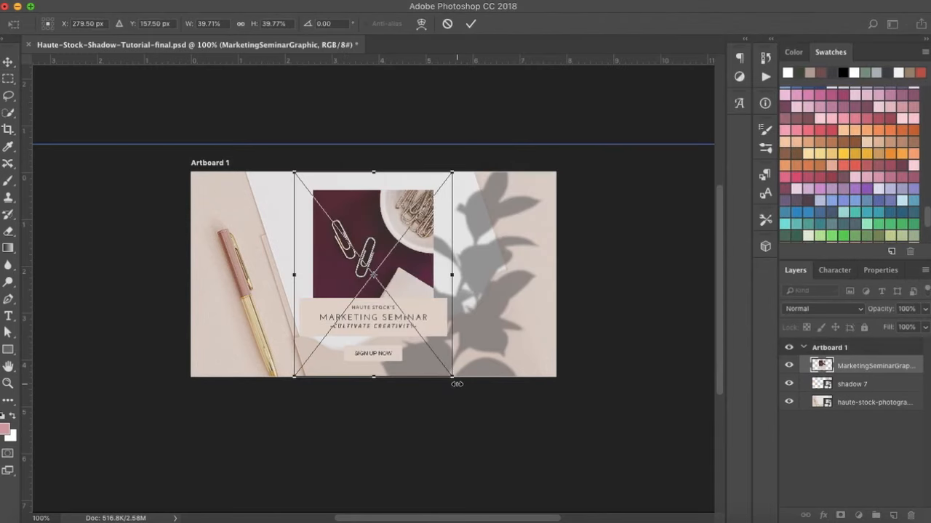
{"action": "left_click_drag", "start_coordinate": [463, 390], "coordinate": [521, 338]}
{"action": "left_click_drag", "start_coordinate": [387, 273], "coordinate": [401, 226]}
{"action": "left_click_drag", "start_coordinate": [495, 305], "coordinate": [507, 312]}
{"action": "mouse_move", "coordinate": [427, 277]}
{"action": "left_mouse_down"}
{"action": "mouse_move", "coordinate": [416, 276]}
{"action": "mouse_move", "coordinate": [423, 270]}
{"action": "left_mouse_up"}
{"action": "key", "text": "Return"}
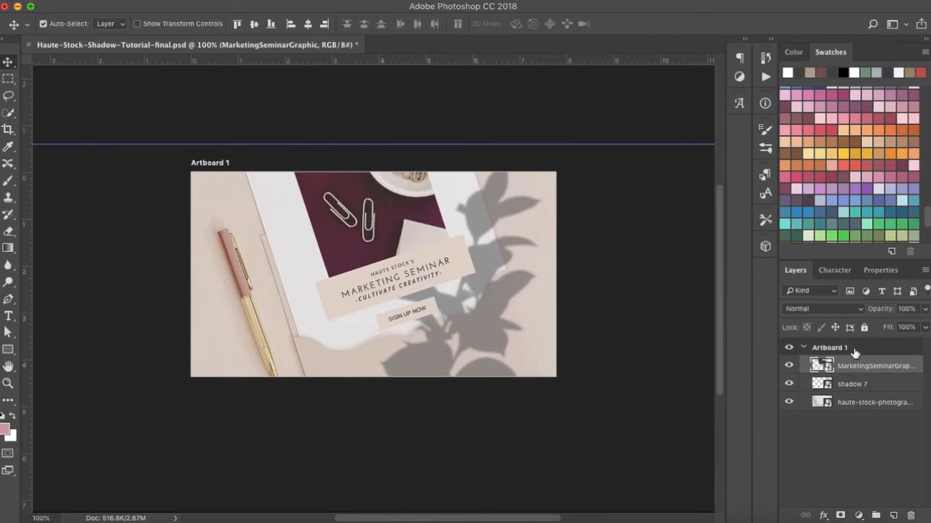
Move the MarketingSeminarGraphic layer below shadow 7 and set the shadow layer's opacity to 48%.
{"action": "left_click_drag", "start_coordinate": [850, 365], "coordinate": [850, 386]}
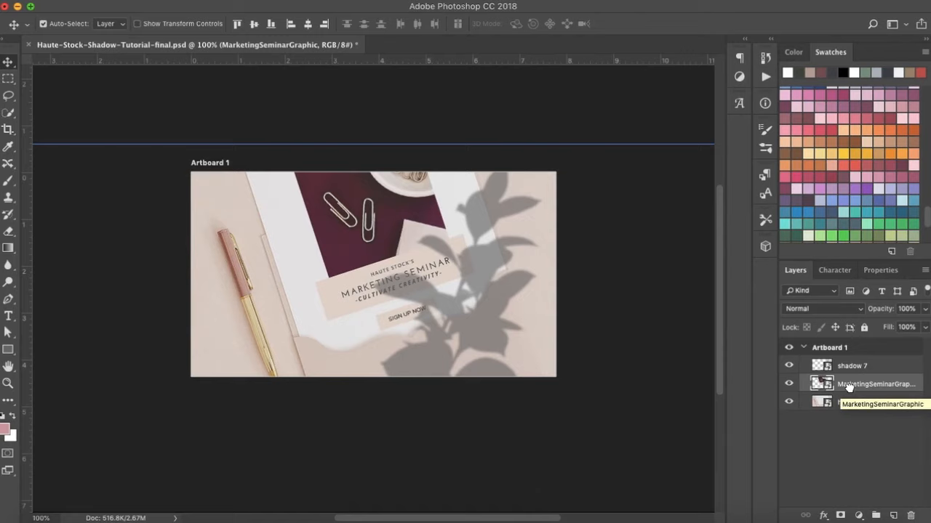
{"action": "left_click", "coordinate": [881, 367]}
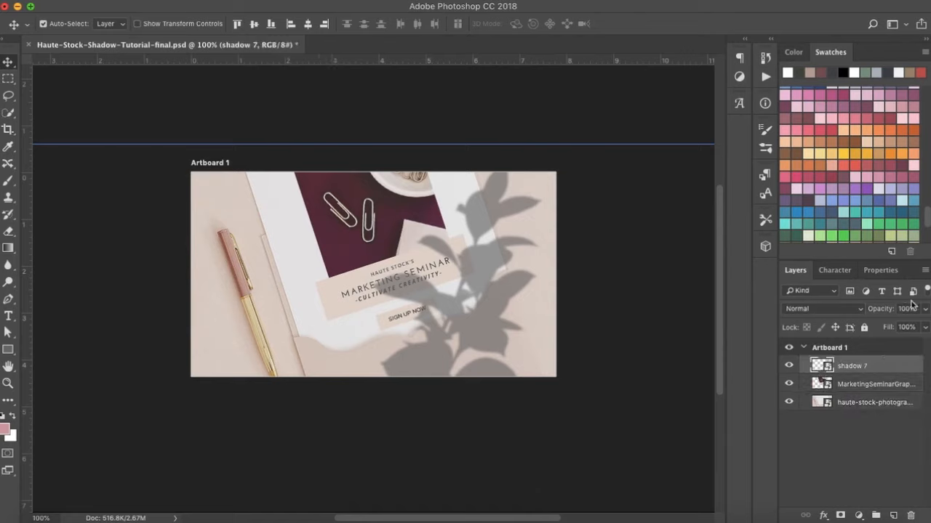
{"action": "left_click", "coordinate": [926, 310]}
{"action": "left_click_drag", "start_coordinate": [924, 324], "coordinate": [893, 328]}
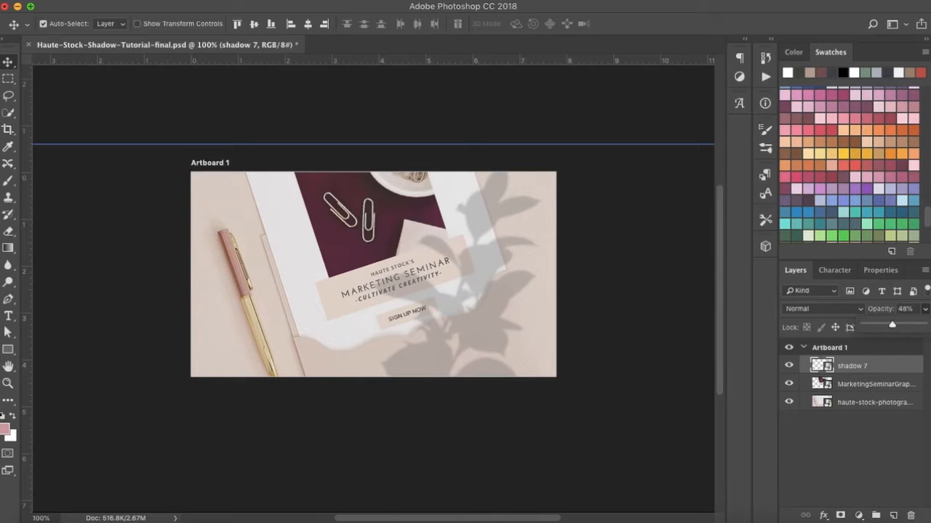
Save the design as a PNG named MarketingSeminarBanner in the Shawdows Tutorial folder.
{"action": "left_click", "coordinate": [111, 0]}
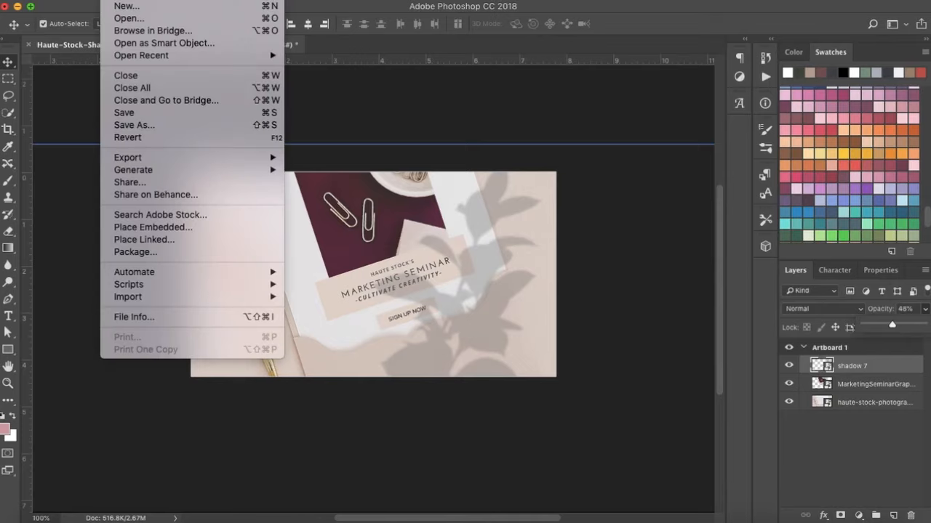
{"action": "left_click", "coordinate": [153, 125]}
{"action": "type", "text": "MarketingS"}
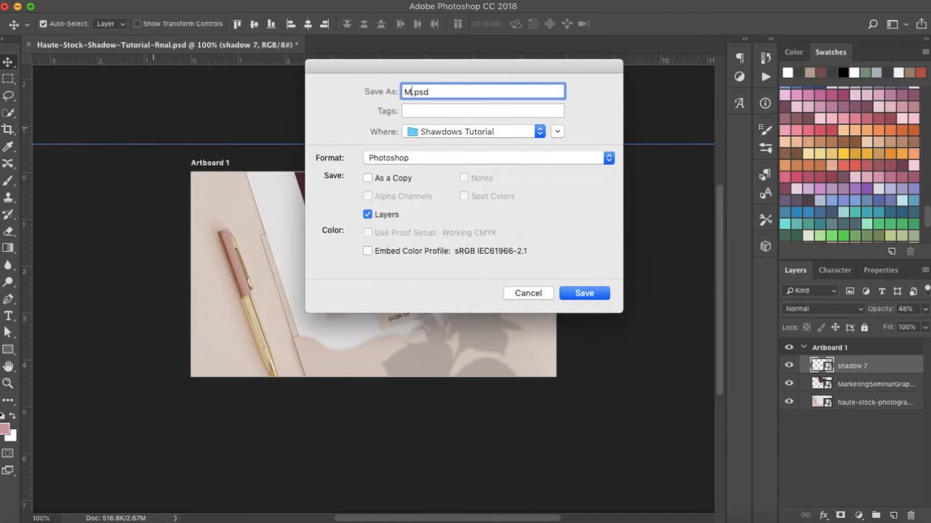
{"action": "type", "text": "eminarBanner"}
{"action": "left_click", "coordinate": [407, 159]}
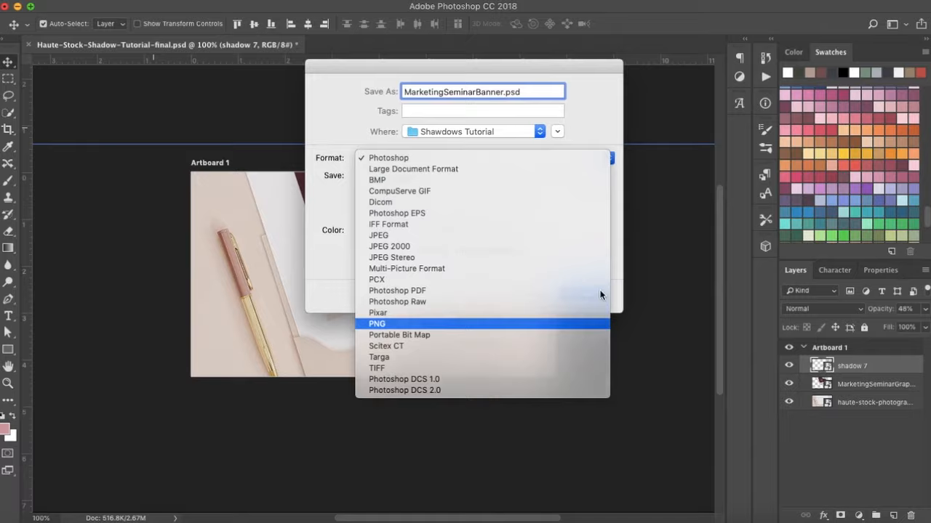
{"action": "left_click", "coordinate": [553, 323]}
{"action": "left_click", "coordinate": [585, 293]}
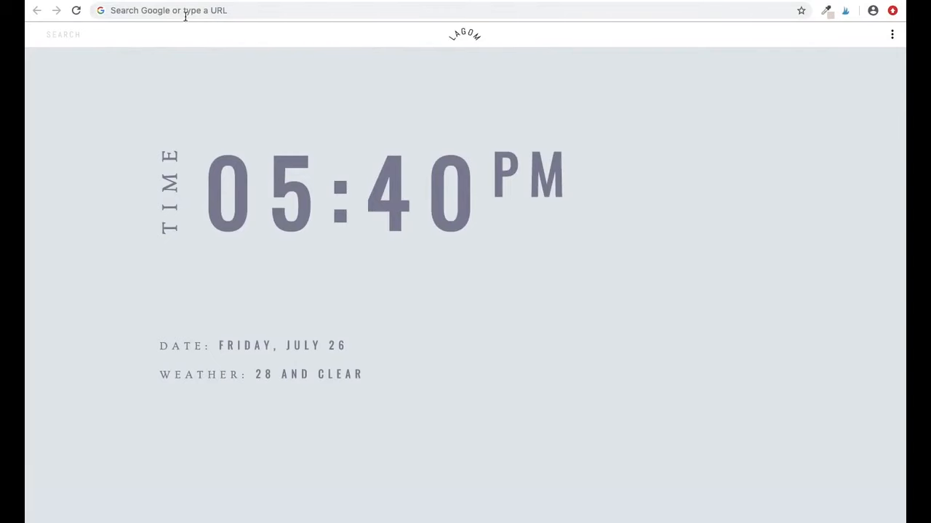
Switch to the browser, go to canva.com and start a new Instagram Post design.
{"action": "left_click", "coordinate": [185, 10]}
{"action": "type", "text": "canva.com"}
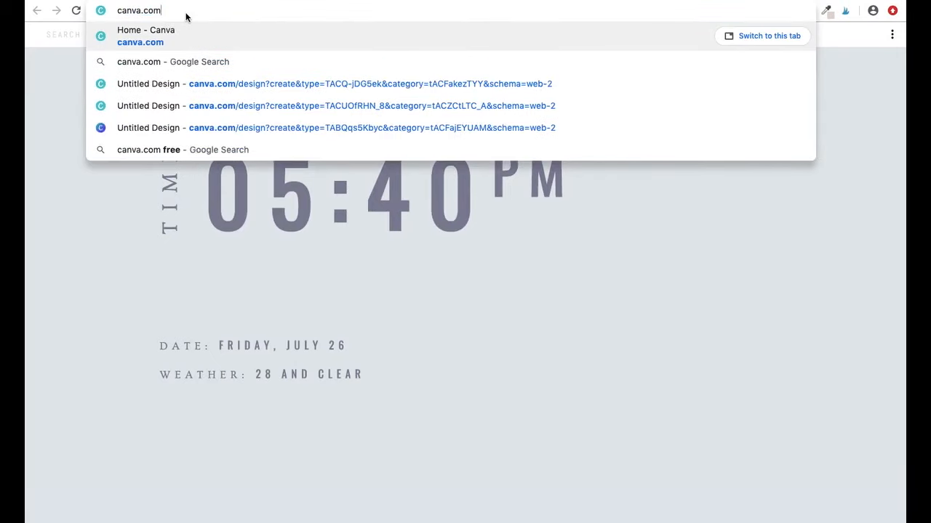
{"action": "key", "text": "Return"}
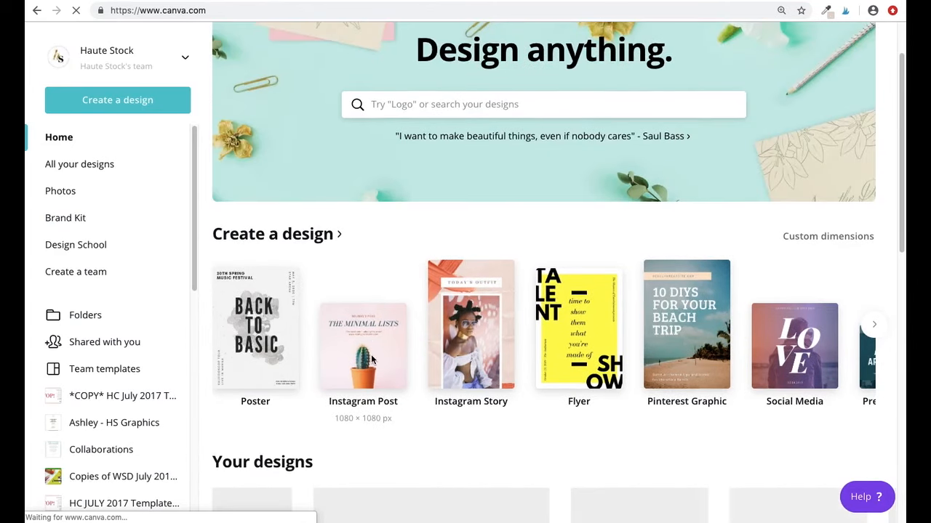
{"action": "scroll", "coordinate": [373, 356], "scroll_direction": "down", "scroll_amount": 1}
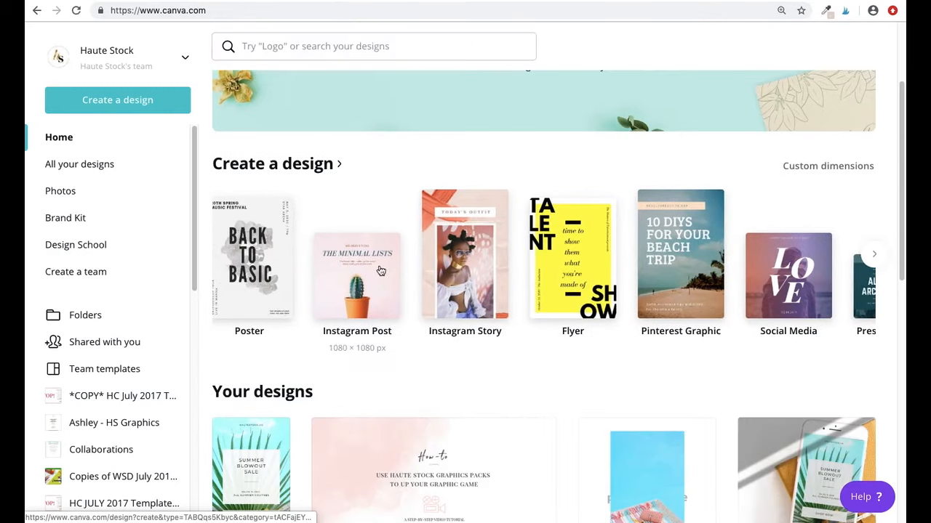
{"action": "left_click", "coordinate": [374, 349]}
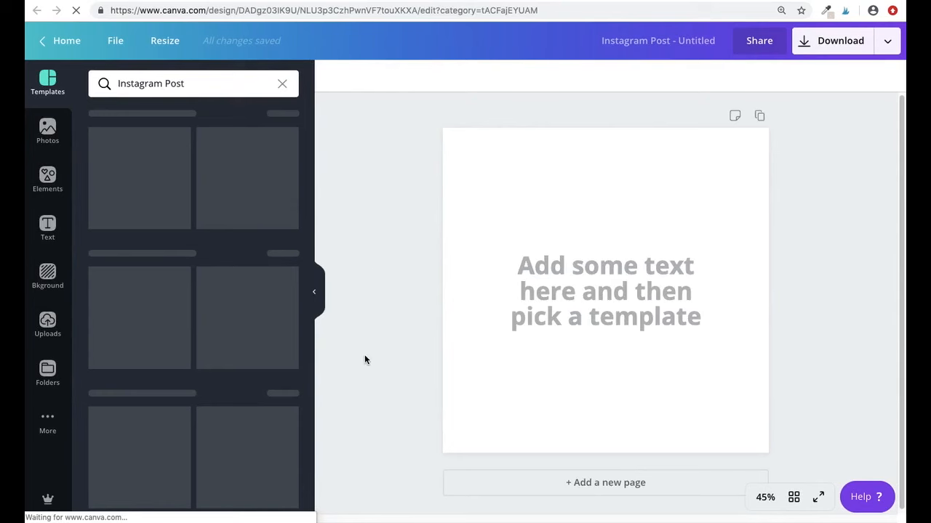
Upload SummerSaleGraphic.png and the haute-stock phone photo ending in 17.jpg from the Desktop.
{"action": "left_click", "coordinate": [49, 321]}
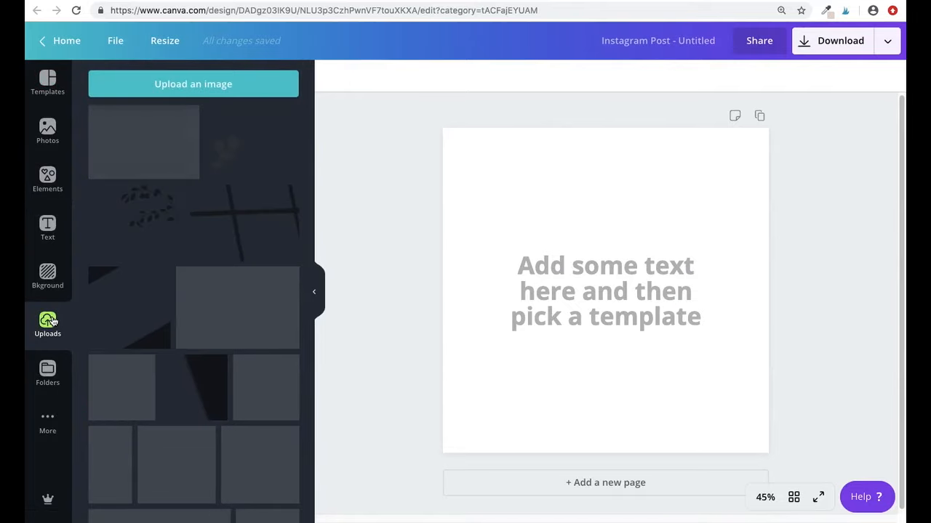
{"action": "left_click", "coordinate": [257, 85]}
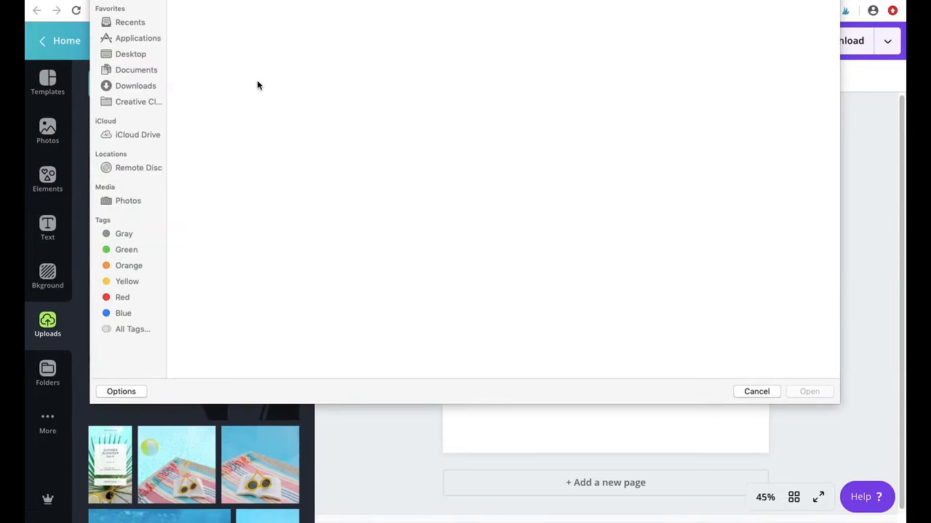
{"action": "left_click", "coordinate": [139, 56]}
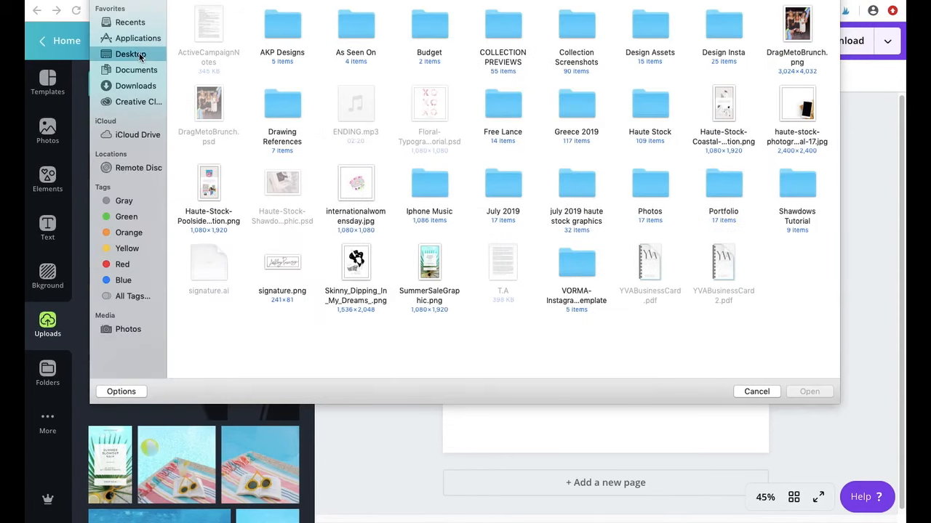
{"action": "left_click", "coordinate": [430, 258]}
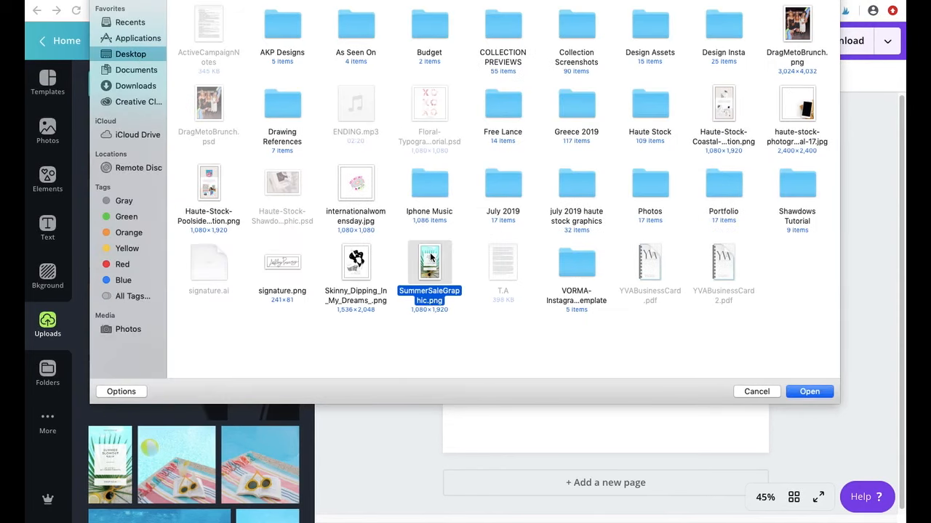
{"action": "left_click", "coordinate": [803, 111], "text": "super"}
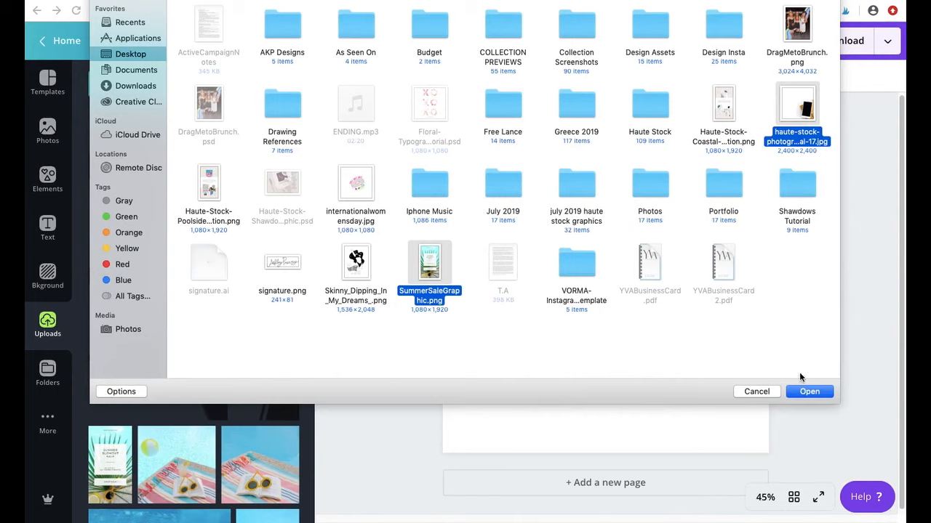
{"action": "left_click", "coordinate": [811, 392]}
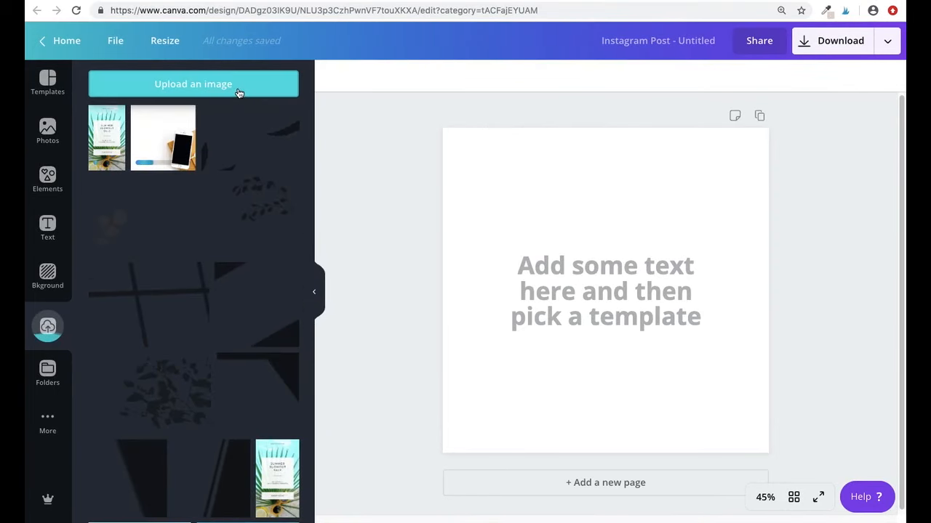
Upload shadow 26.png from the july 2019 haute stock graphics folder on the Desktop.
{"action": "left_click", "coordinate": [237, 84]}
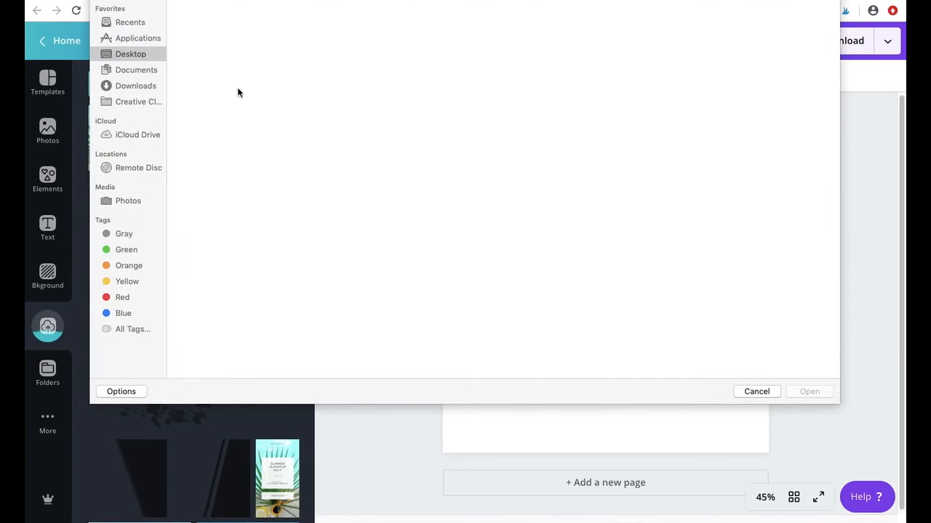
{"action": "left_click", "coordinate": [574, 187]}
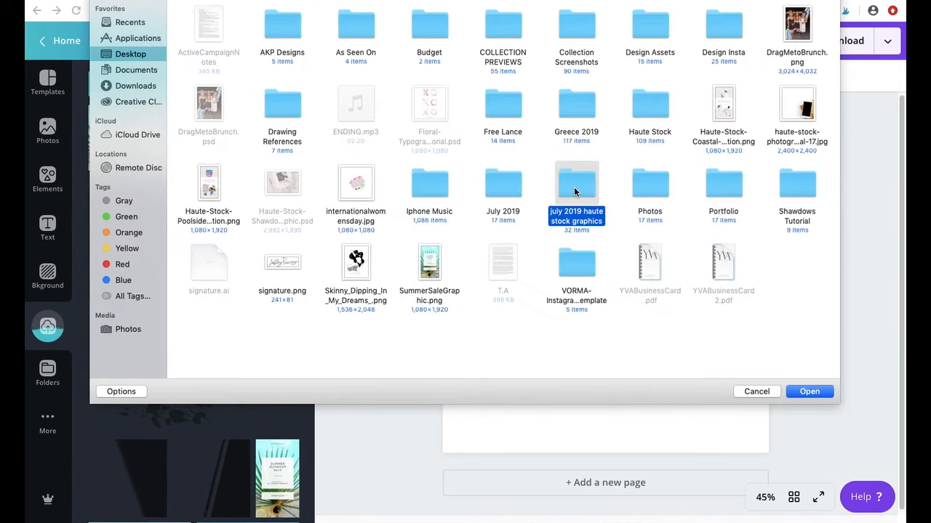
{"action": "double_click", "coordinate": [574, 187]}
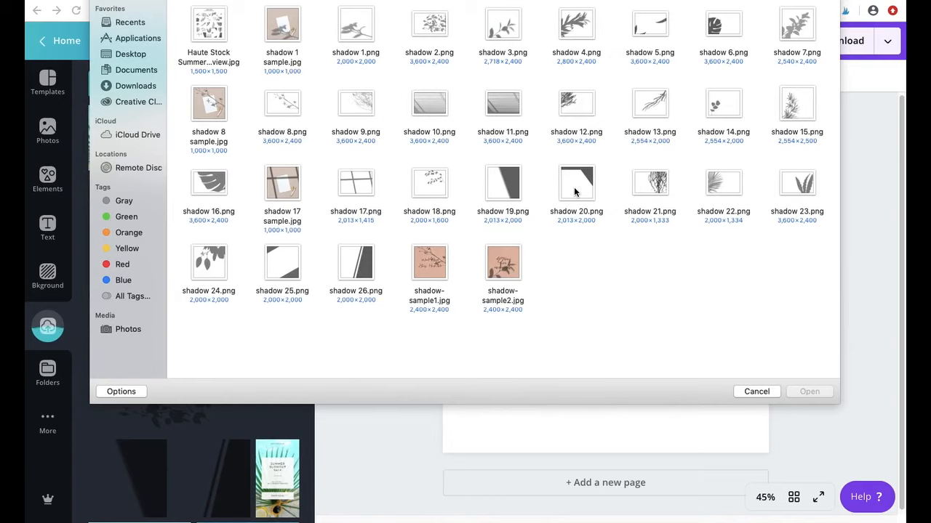
{"action": "left_click", "coordinate": [363, 265]}
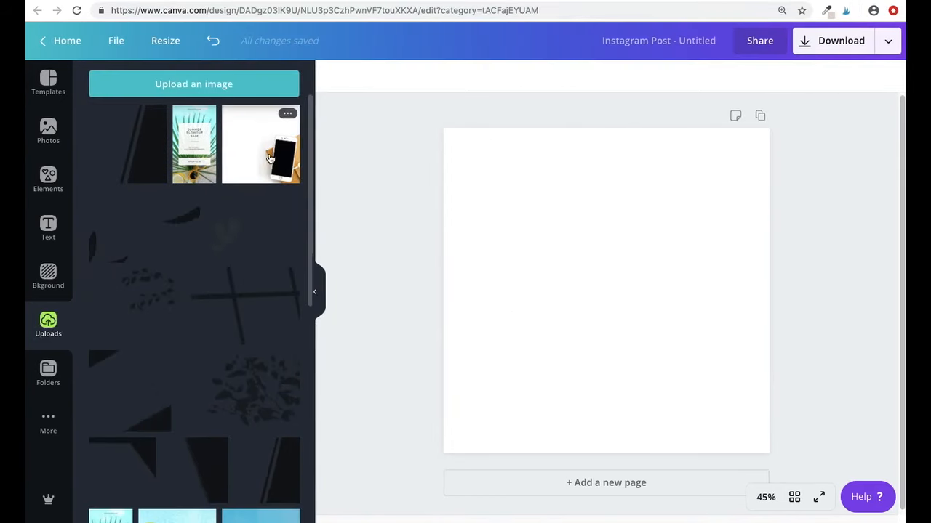
Place the uploaded phone photo in the page's lower-right corner and enlarge it until it covers the whole page.
{"action": "left_click_drag", "start_coordinate": [256, 146], "coordinate": [523, 198]}
{"action": "left_click_drag", "start_coordinate": [647, 306], "coordinate": [680, 349]}
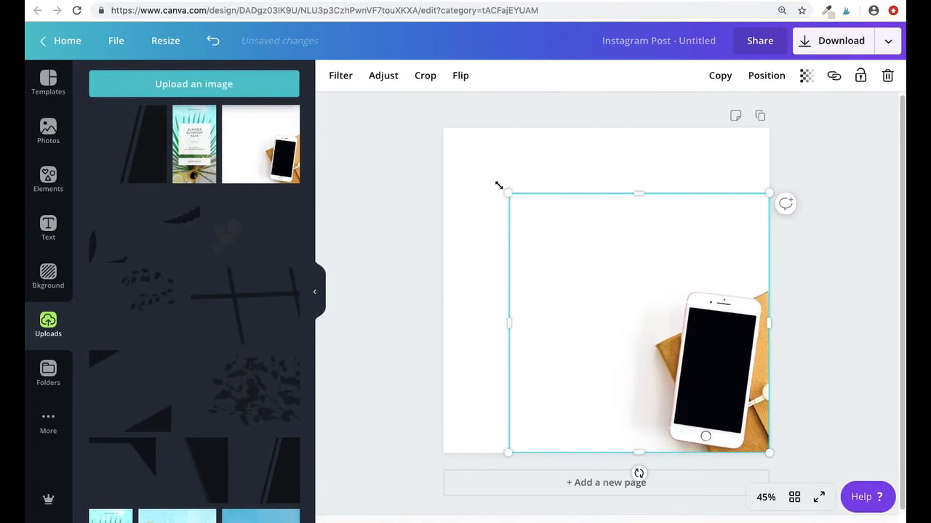
{"action": "left_click_drag", "start_coordinate": [499, 185], "coordinate": [271, 32]}
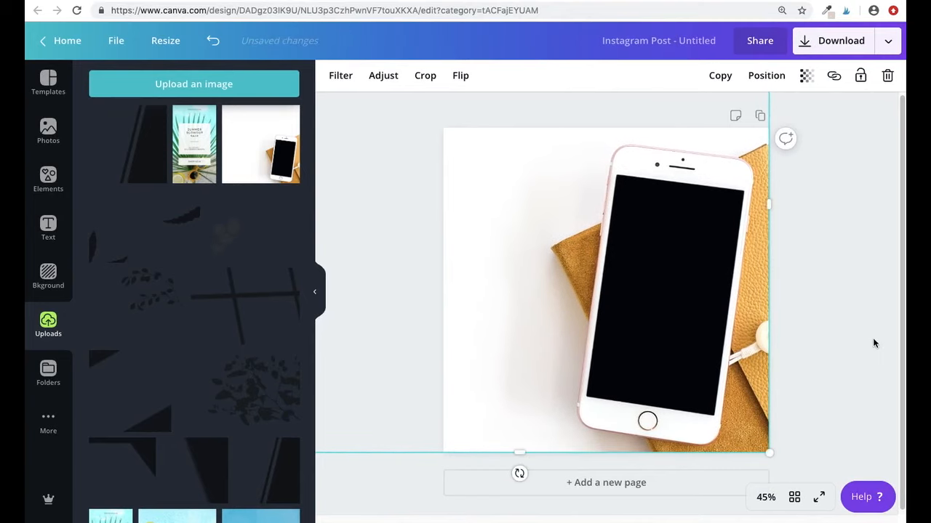
{"action": "left_click", "coordinate": [873, 346]}
Enlarge the phone photo slightly more and reposition it so the whole phone stays visible within the page.
{"action": "left_click", "coordinate": [715, 404]}
{"action": "double_click", "coordinate": [743, 425]}
{"action": "left_click_drag", "start_coordinate": [770, 453], "coordinate": [785, 471]}
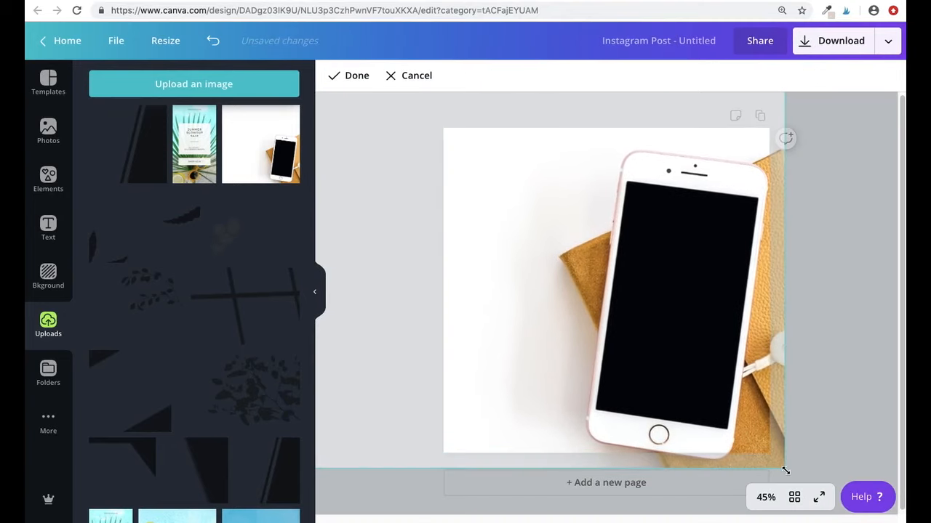
{"action": "left_click_drag", "start_coordinate": [699, 424], "coordinate": [685, 421]}
{"action": "left_click_drag", "start_coordinate": [772, 467], "coordinate": [785, 482]}
{"action": "left_click_drag", "start_coordinate": [716, 432], "coordinate": [692, 414]}
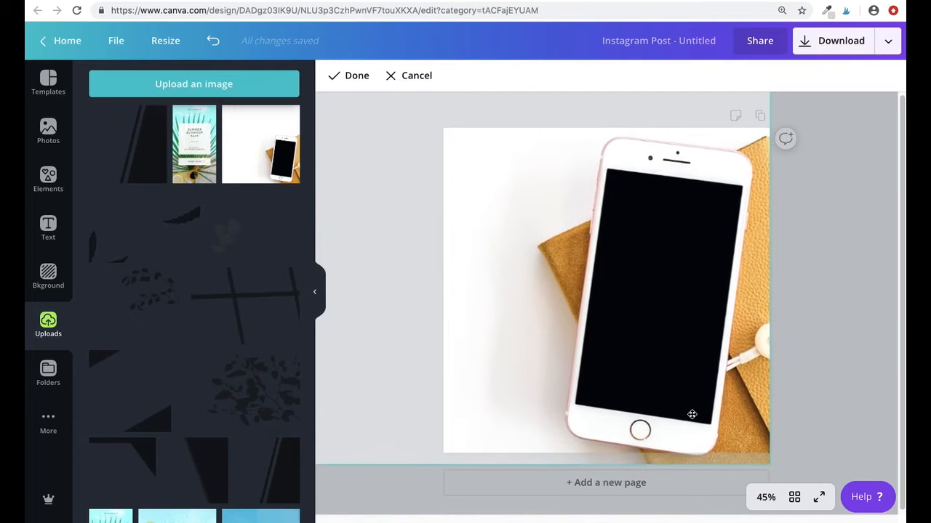
{"action": "left_click", "coordinate": [841, 415]}
Add the summer sale graphic, rotate it 8°, and resize and position it to fit the phone's screen.
{"action": "left_click", "coordinate": [195, 144]}
{"action": "left_click_drag", "start_coordinate": [606, 441], "coordinate": [582, 439]}
{"action": "left_click_drag", "start_coordinate": [596, 250], "coordinate": [647, 273]}
{"action": "left_click_drag", "start_coordinate": [632, 453], "coordinate": [641, 459]}
{"action": "left_click_drag", "start_coordinate": [718, 445], "coordinate": [713, 433]}
{"action": "left_click_drag", "start_coordinate": [663, 312], "coordinate": [663, 310]}
{"action": "left_click_drag", "start_coordinate": [714, 432], "coordinate": [712, 427]}
{"action": "left_click_drag", "start_coordinate": [669, 320], "coordinate": [669, 321]}
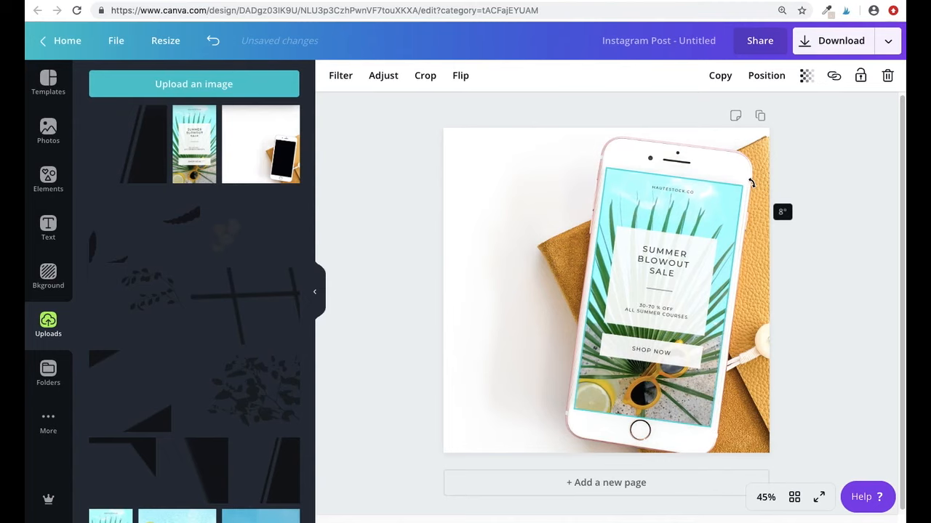
{"action": "left_click", "coordinate": [783, 211]}
{"action": "left_click", "coordinate": [713, 282]}
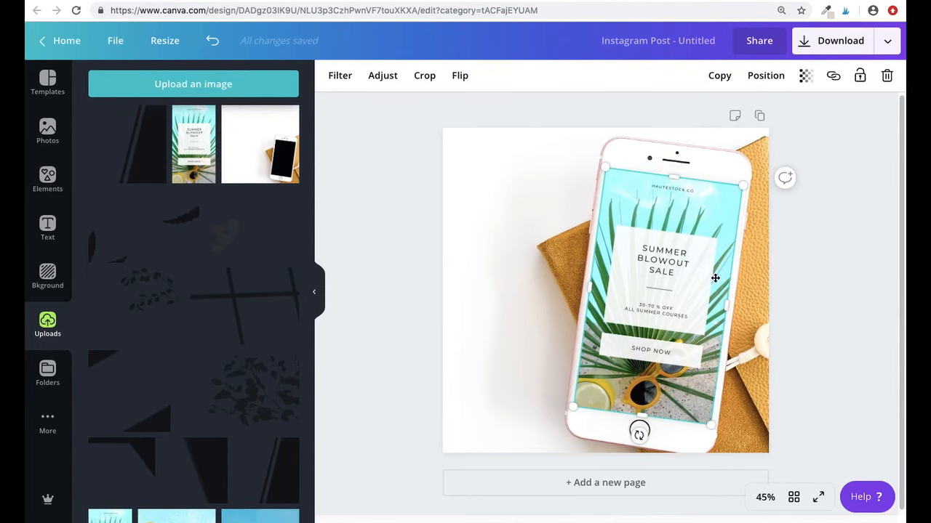
Set the summer sale graphic's transparency to 96.
{"action": "left_click", "coordinate": [805, 75]}
{"action": "left_click_drag", "start_coordinate": [777, 111], "coordinate": [774, 111]}
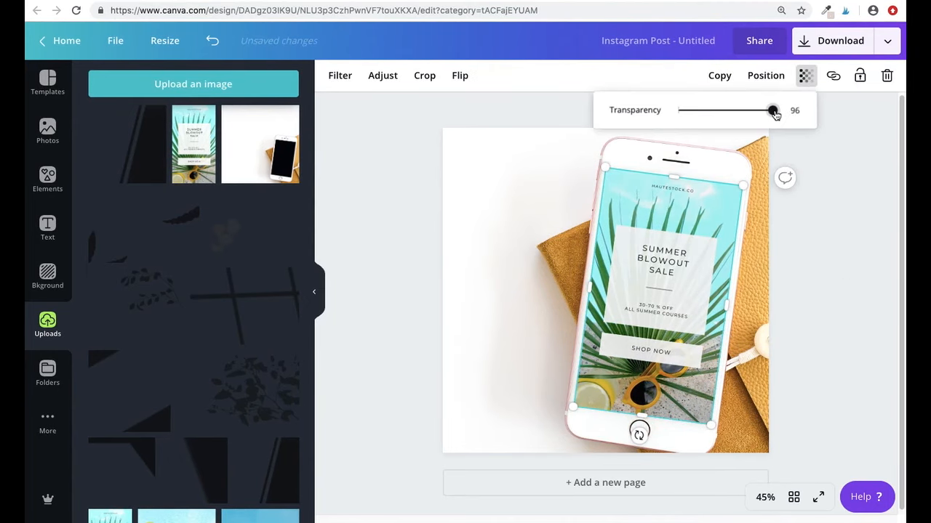
{"action": "left_click", "coordinate": [844, 189]}
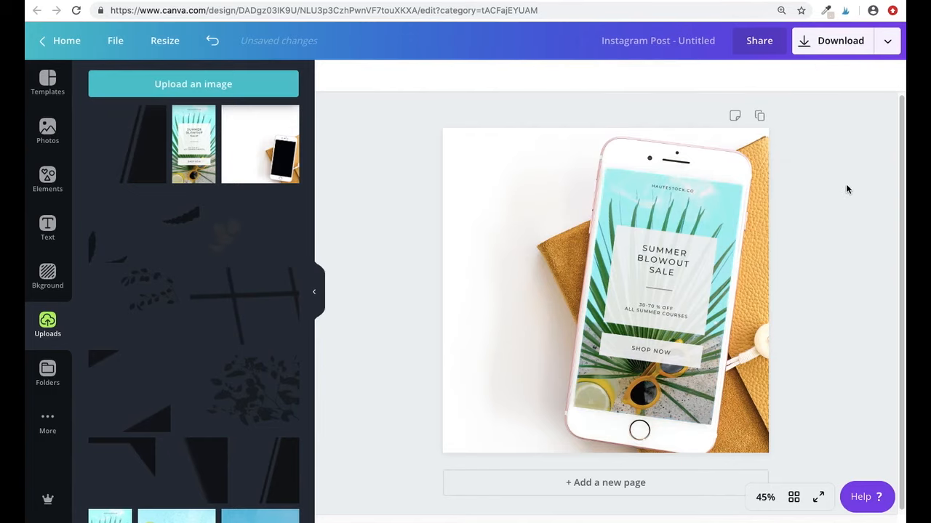
Add the shadow 26 overlay, rotate it so its stripes run diagonally, and move it over the page's upper-left corner.
{"action": "left_click", "coordinate": [715, 287]}
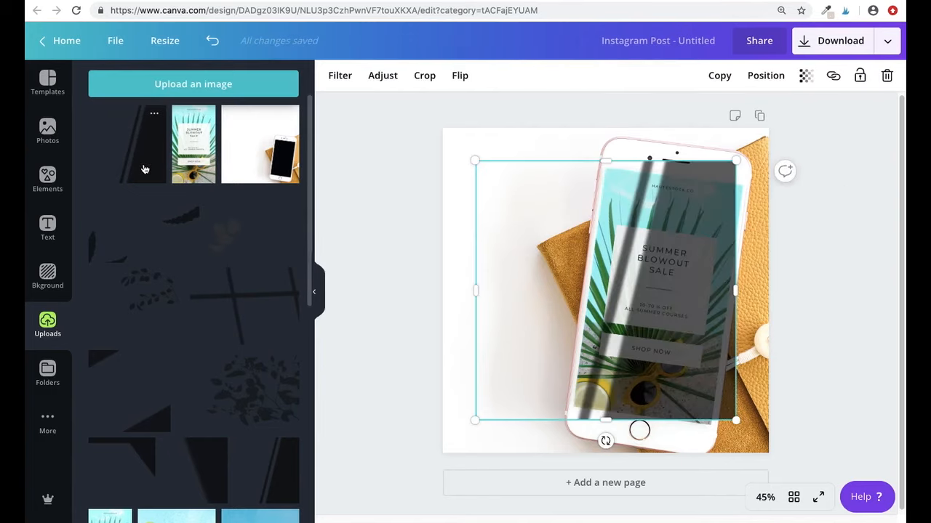
{"action": "left_click_drag", "start_coordinate": [606, 442], "coordinate": [713, 185]}
{"action": "left_click", "coordinate": [407, 208]}
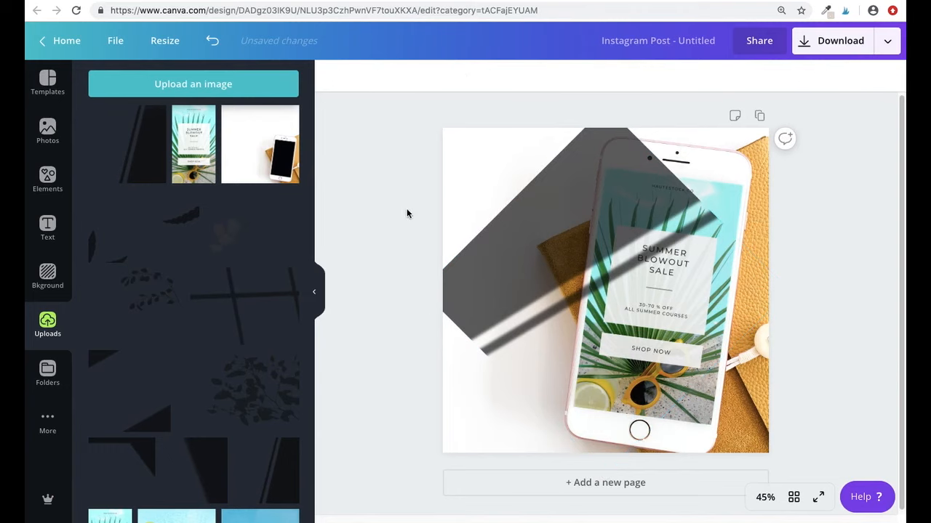
{"action": "left_click", "coordinate": [585, 242]}
{"action": "left_click_drag", "start_coordinate": [581, 239], "coordinate": [515, 157]}
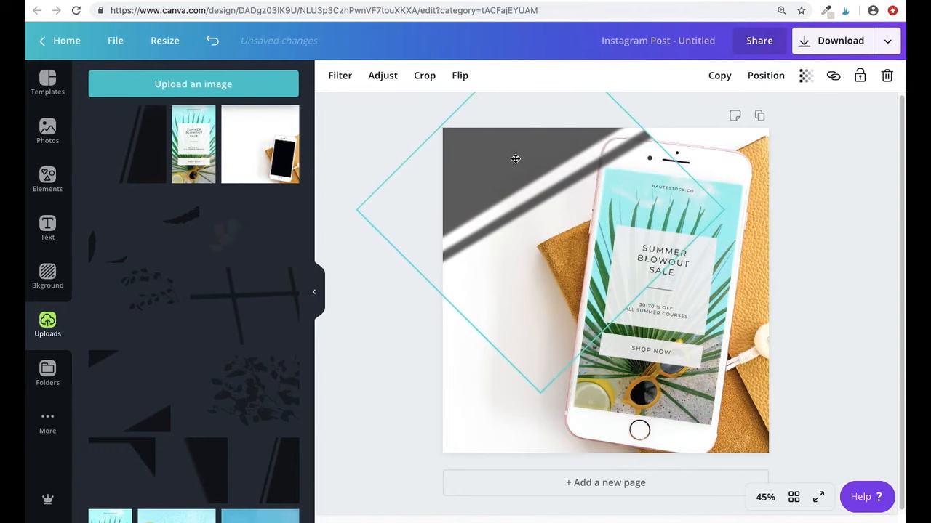
Enlarge and rotate the shadow overlay so its diagonal edge reaches from the page's left side across the phone's top.
{"action": "left_click_drag", "start_coordinate": [541, 391], "coordinate": [566, 453]}
{"action": "left_click_drag", "start_coordinate": [514, 162], "coordinate": [548, 139]}
{"action": "left_click_drag", "start_coordinate": [572, 426], "coordinate": [575, 460]}
{"action": "mouse_move", "coordinate": [483, 179]}
{"action": "left_mouse_down"}
{"action": "mouse_move", "coordinate": [484, 193]}
{"action": "mouse_move", "coordinate": [469, 187]}
{"action": "left_mouse_up"}
{"action": "left_click_drag", "start_coordinate": [692, 107], "coordinate": [679, 79]}
{"action": "left_click_drag", "start_coordinate": [795, 204], "coordinate": [833, 201]}
{"action": "left_click", "coordinate": [855, 317]}
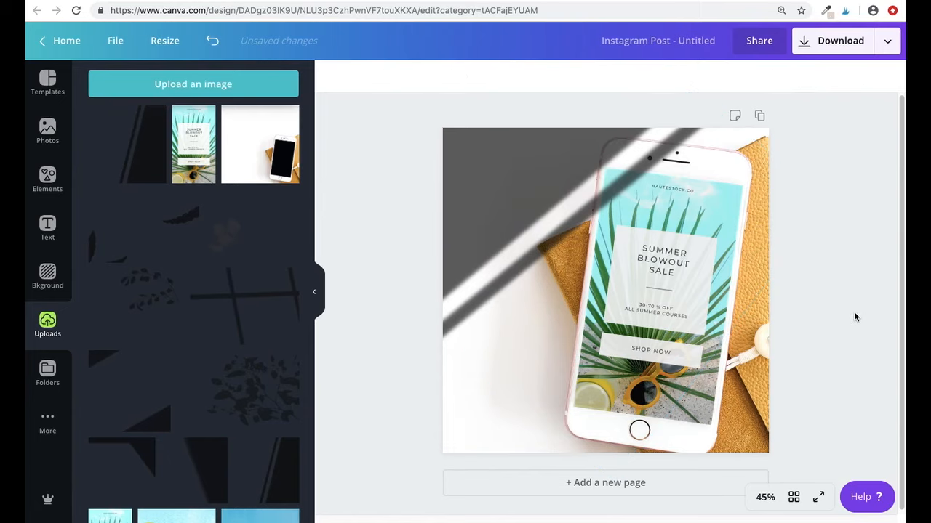
Shift the shadow overlay farther across the phone and fine-tune its size and rotation.
{"action": "left_click", "coordinate": [533, 188]}
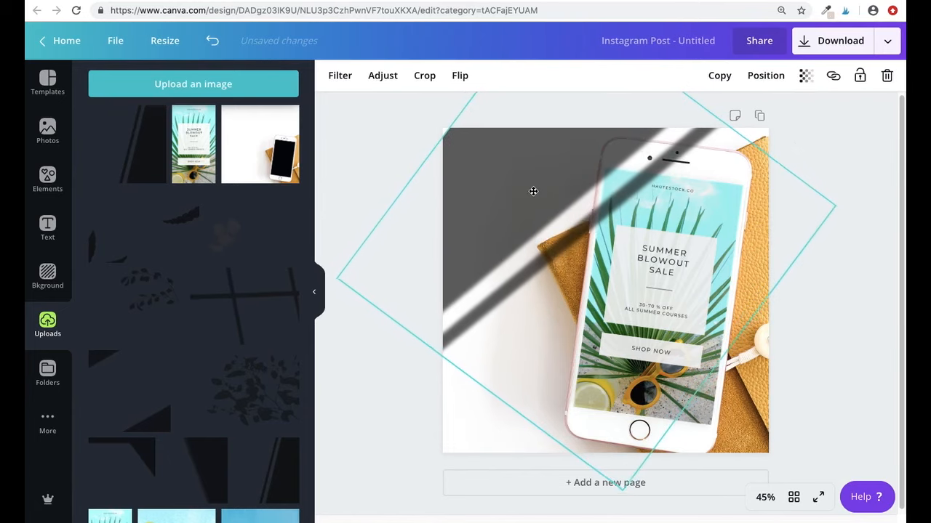
{"action": "left_click_drag", "start_coordinate": [830, 201], "coordinate": [859, 212]}
{"action": "left_click_drag", "start_coordinate": [634, 501], "coordinate": [619, 509]}
{"action": "left_click", "coordinate": [812, 414]}
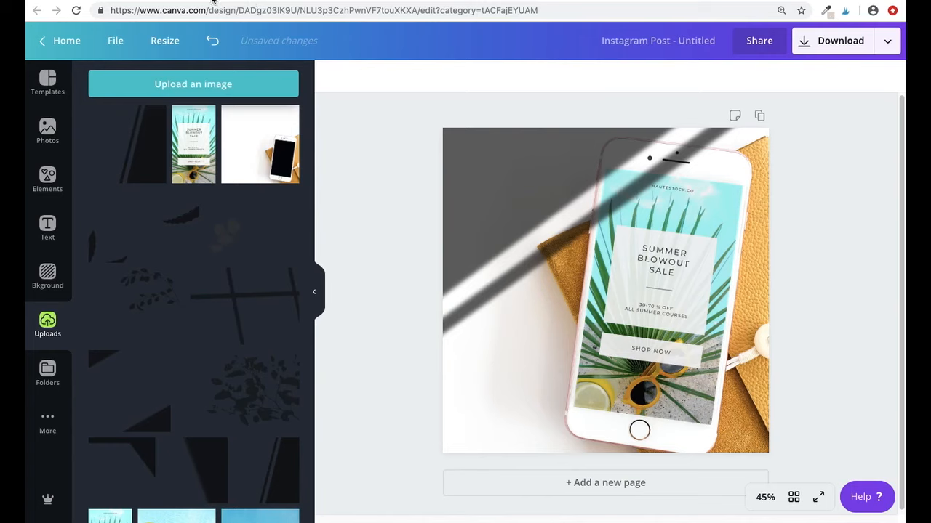
Lower the shadow overlay's transparency value to make the shadow lighter.
{"action": "left_click", "coordinate": [538, 177]}
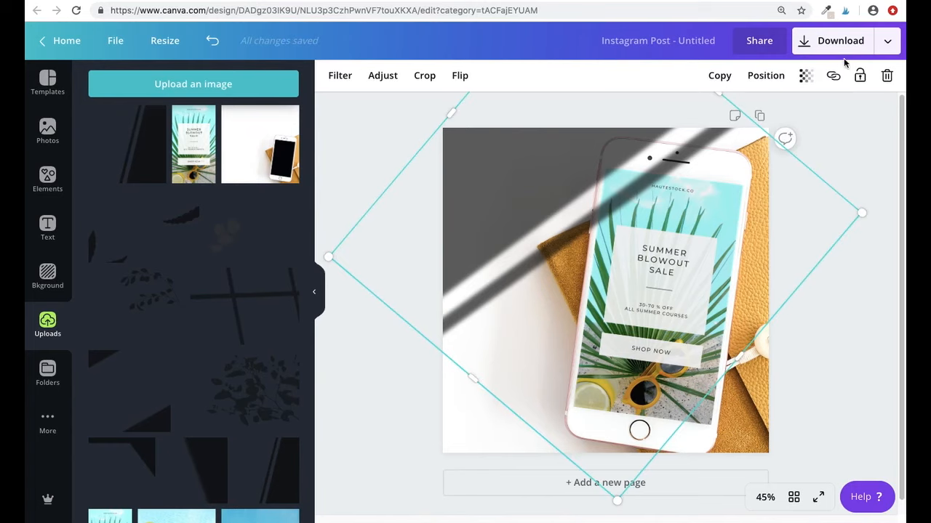
{"action": "left_click", "coordinate": [805, 76]}
{"action": "left_click_drag", "start_coordinate": [777, 110], "coordinate": [745, 115]}
{"action": "left_click", "coordinate": [860, 130]}
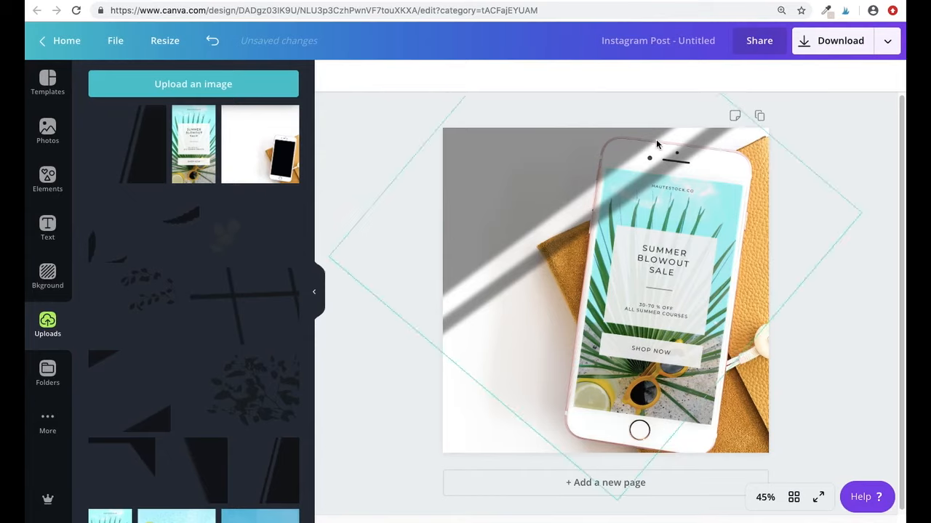
Download the finished Instagram post as a PNG.
{"action": "left_click", "coordinate": [831, 44]}
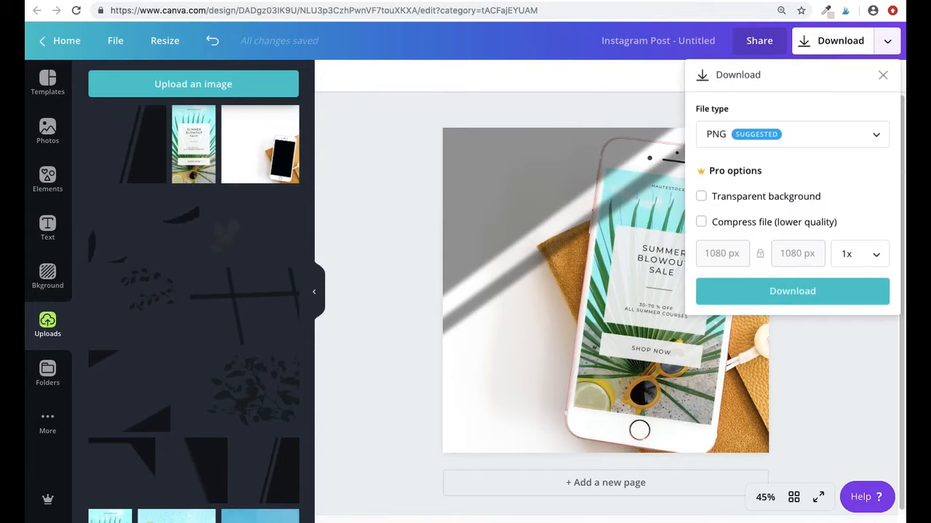